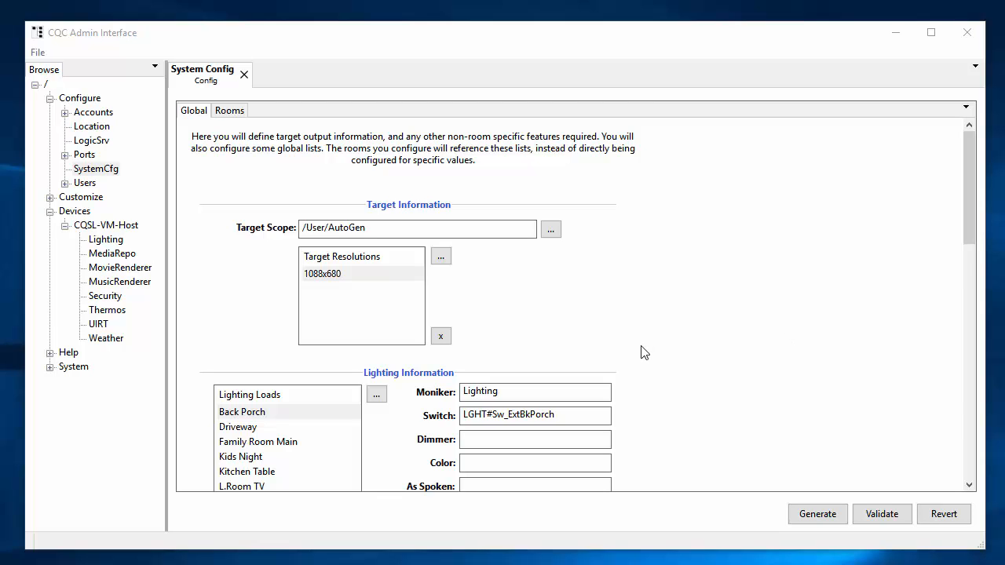
Add a room named Kitchen on the Rooms tab and show its Lighting settings.
scroll(642, 353, down, 2)
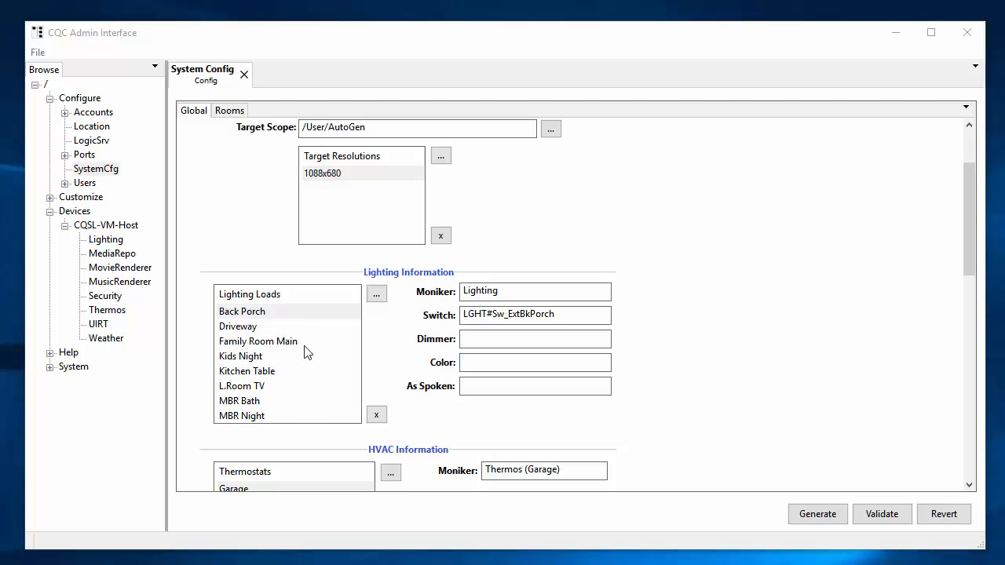
scroll(701, 360, up, 2)
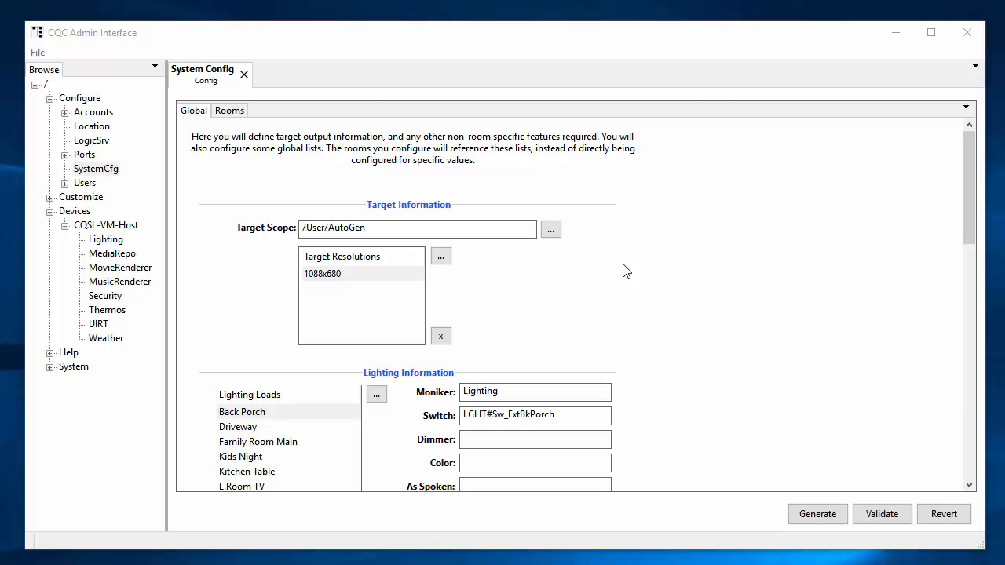
click(230, 110)
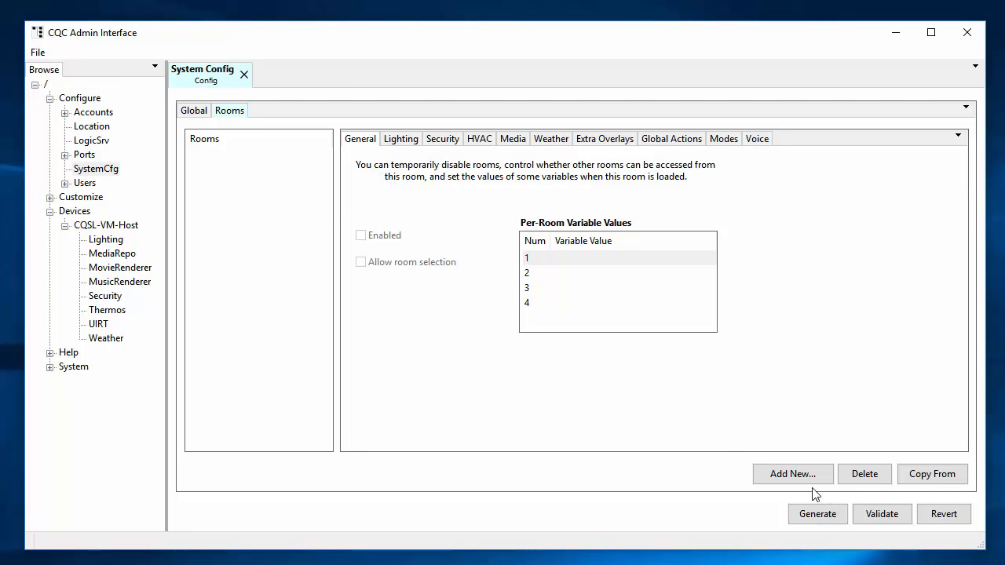
click(793, 474)
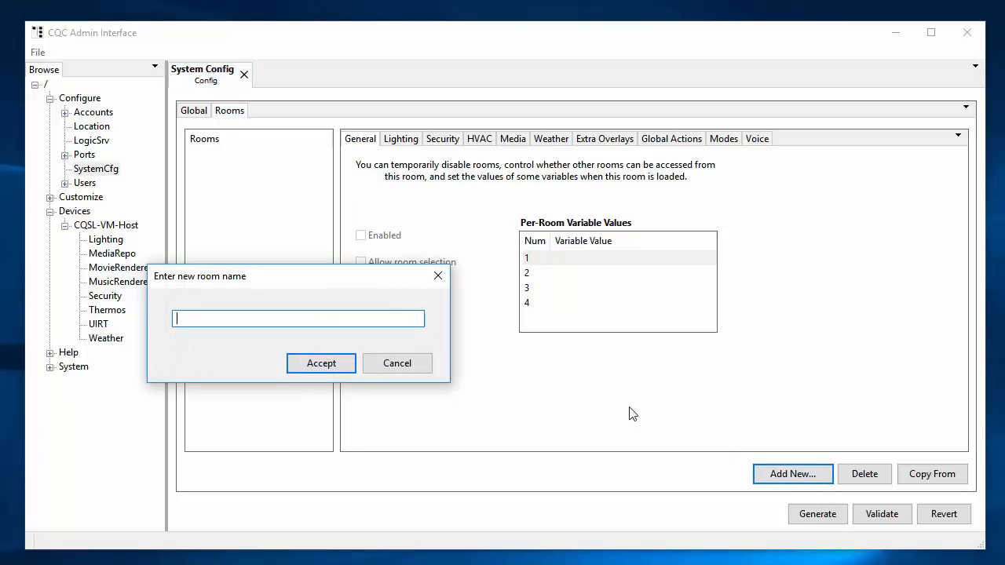
text(Kitchen)
key(Return)
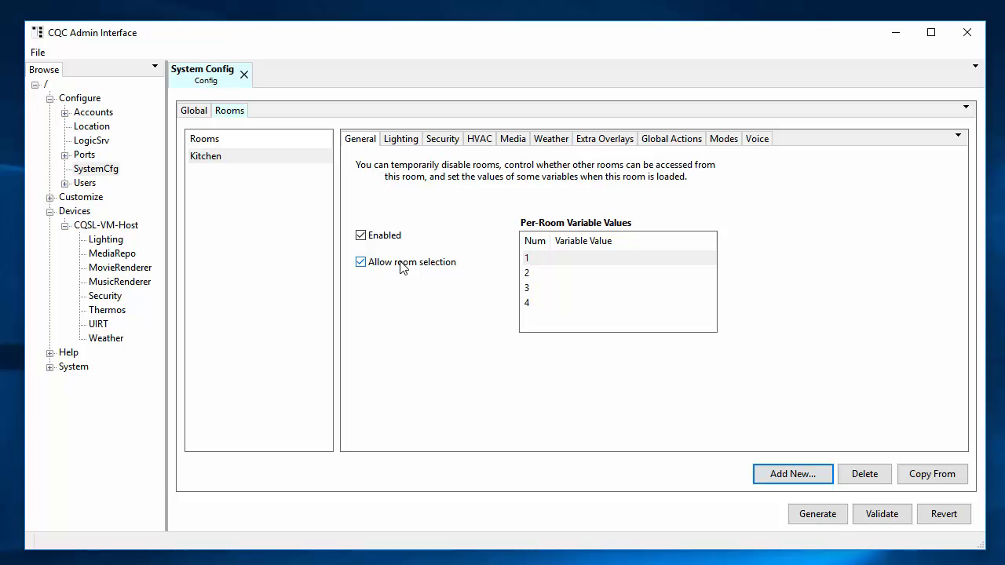
click(405, 140)
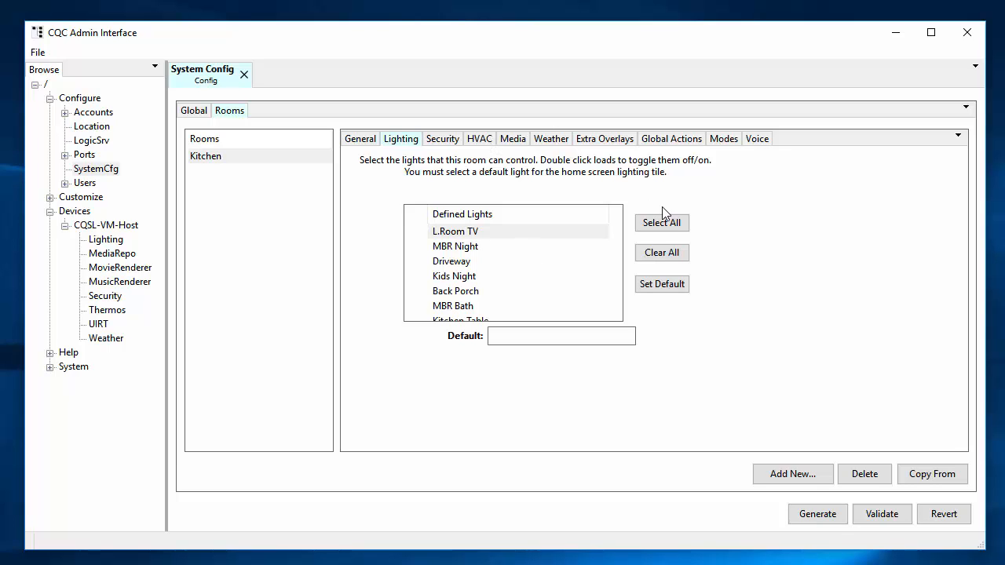
Select all defined lights for Kitchen and make Kitchen Table the default light.
click(674, 226)
scroll(537, 260, down, 1)
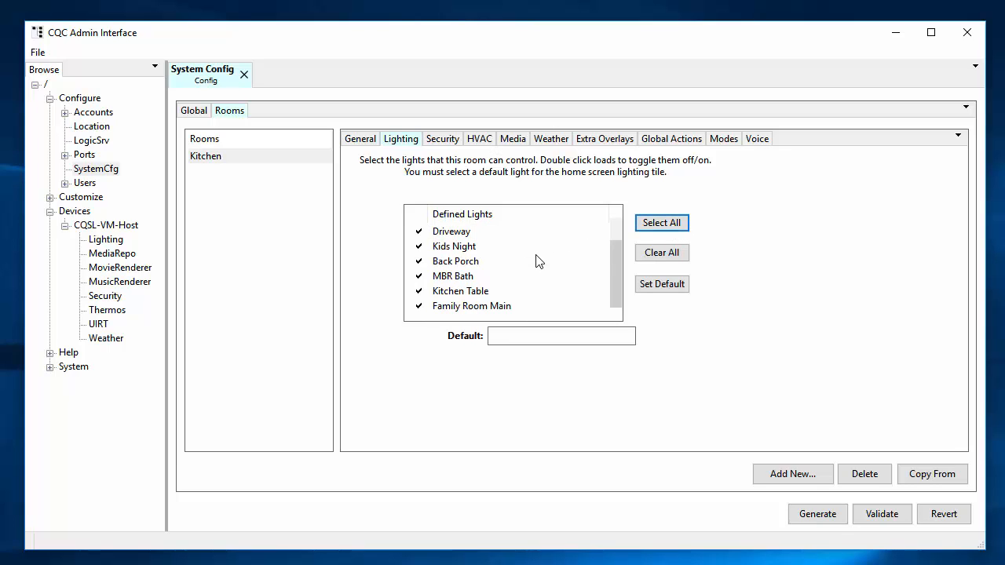
click(477, 295)
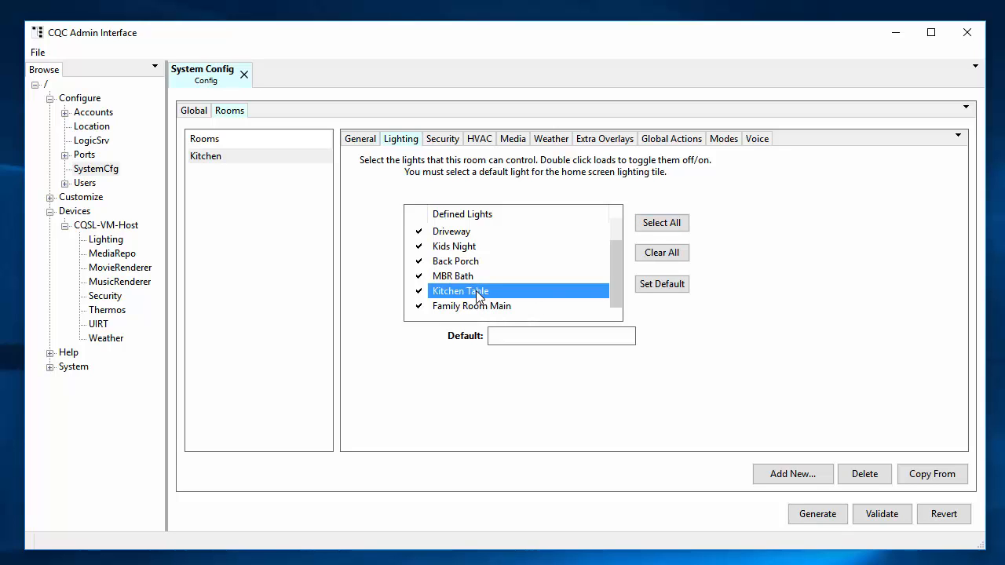
click(673, 289)
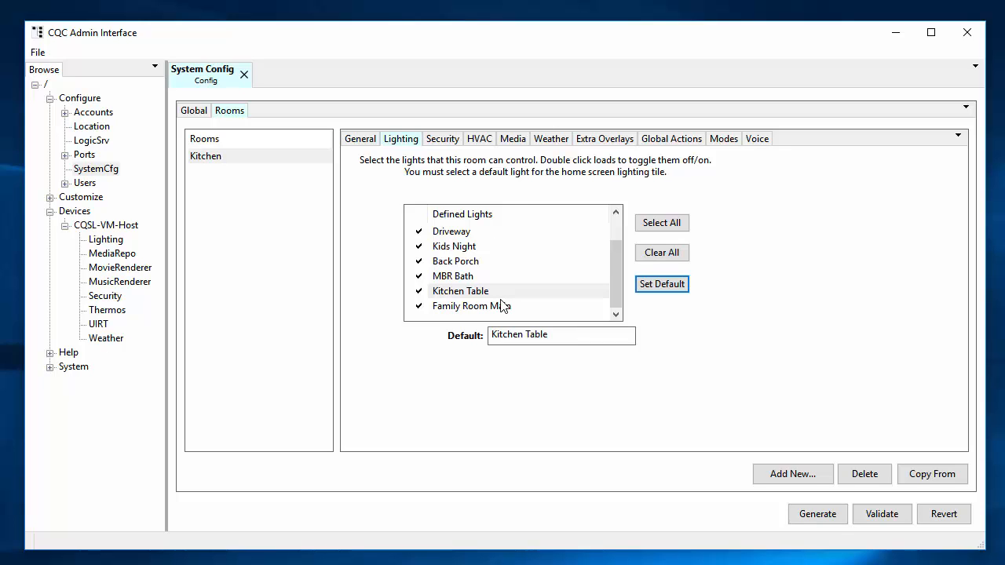
Add security zones KitchDoor, Kitchen, KitchFire and KitchWindow to the Kitchen room.
click(446, 143)
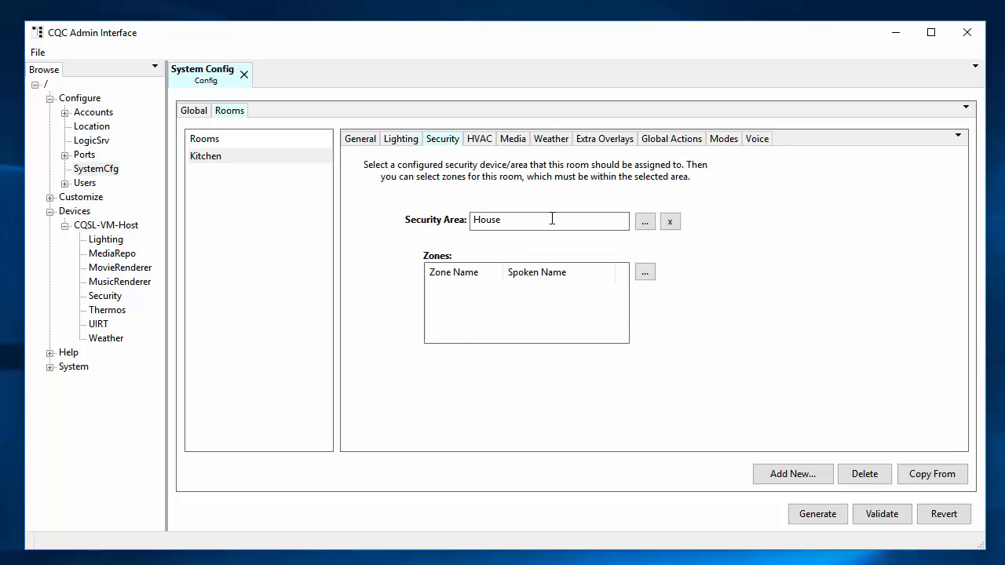
click(646, 276)
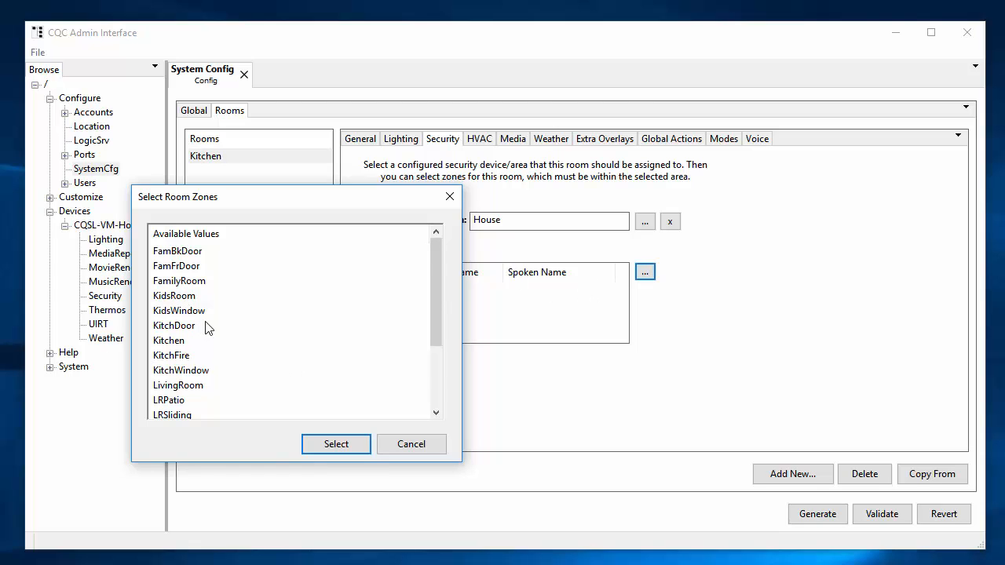
scroll(206, 328, down, 1)
click(191, 284)
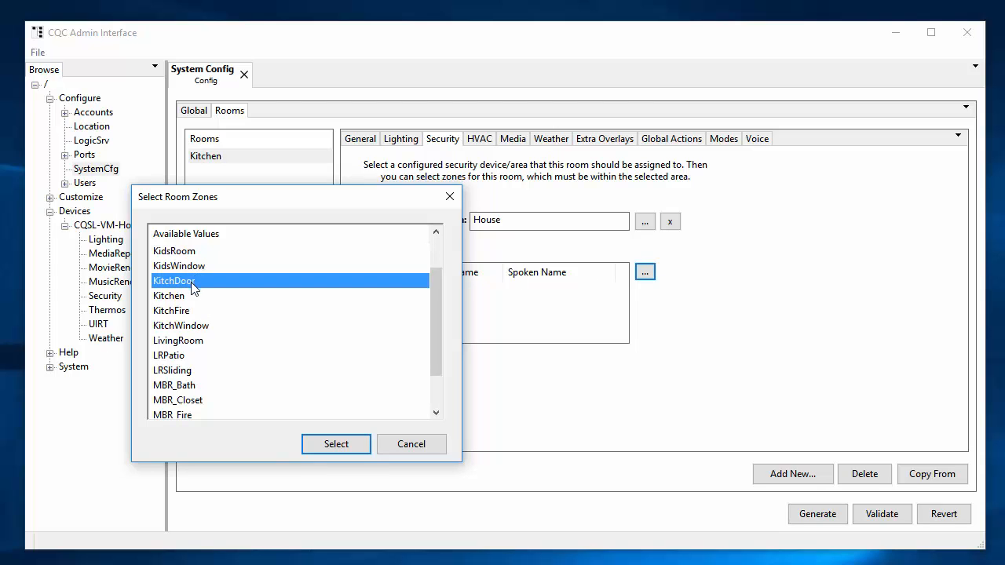
shift+click(190, 327)
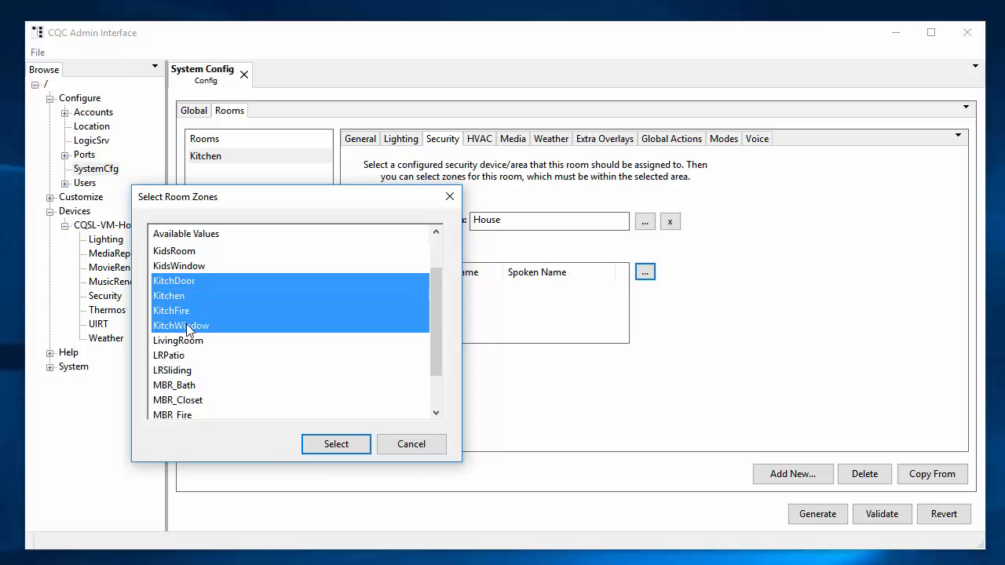
click(335, 444)
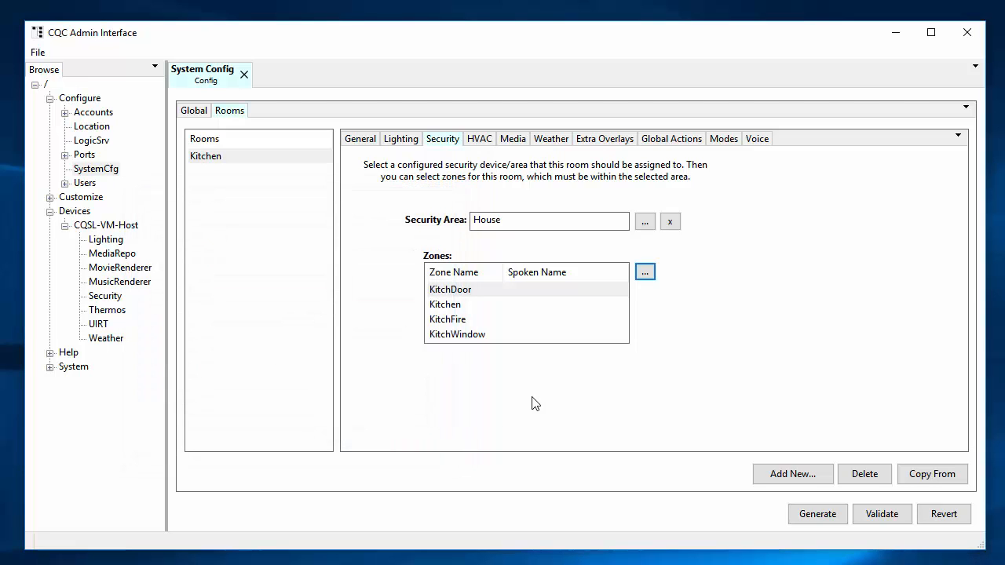
Set the KitchDoor zone's spoken name to 'Kitchen Door', then show the HVAC settings.
click(530, 292)
text(K)
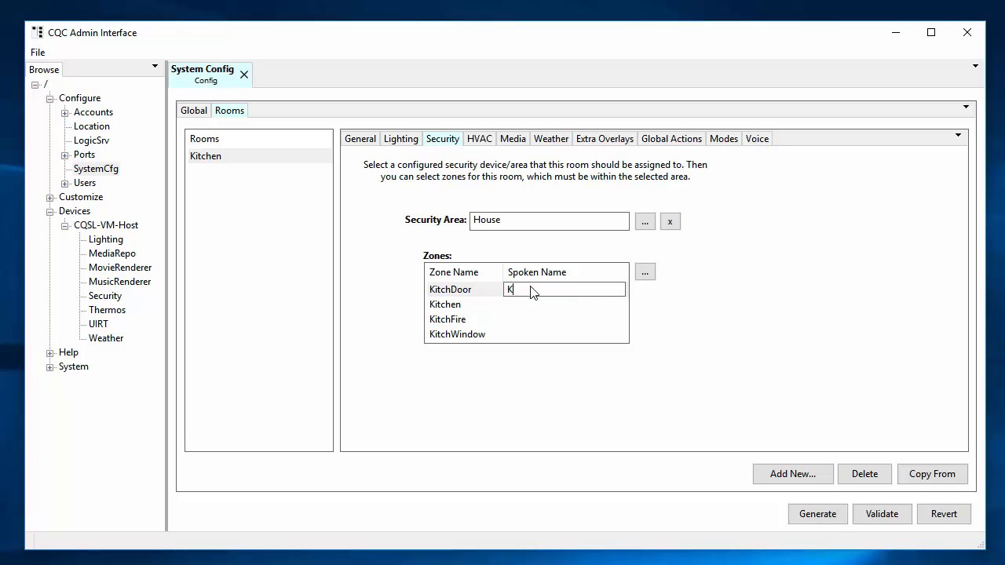
text(itchen Doo)
key(Return)
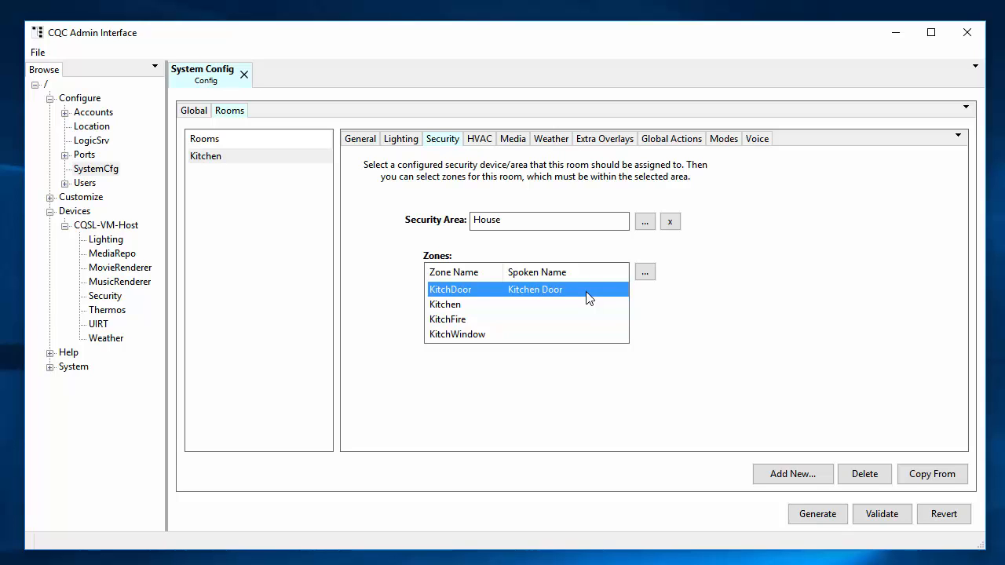
click(480, 141)
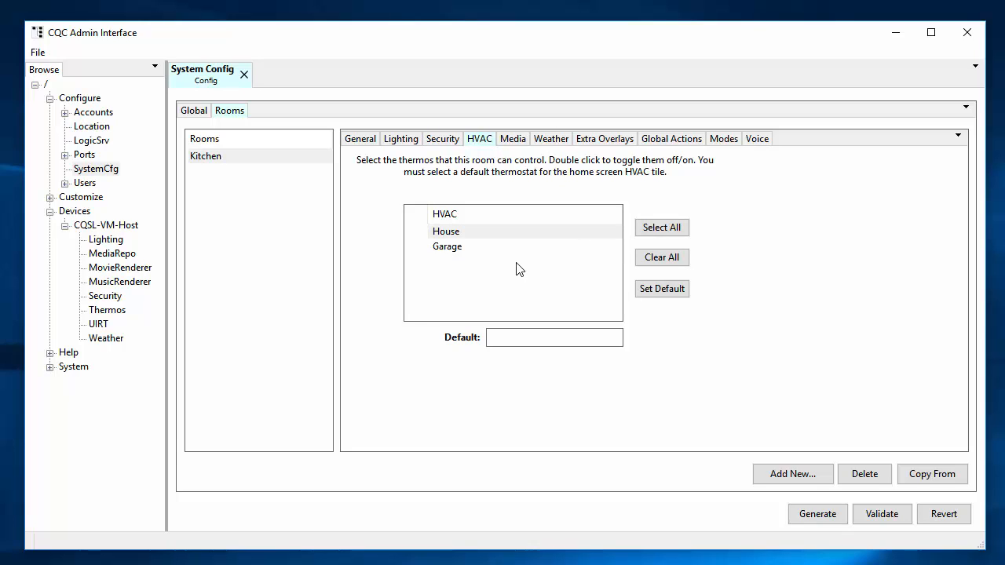
Let Kitchen control the House and Garage thermostats, with House as default, then show Media settings.
click(663, 229)
click(456, 230)
click(681, 290)
click(515, 140)
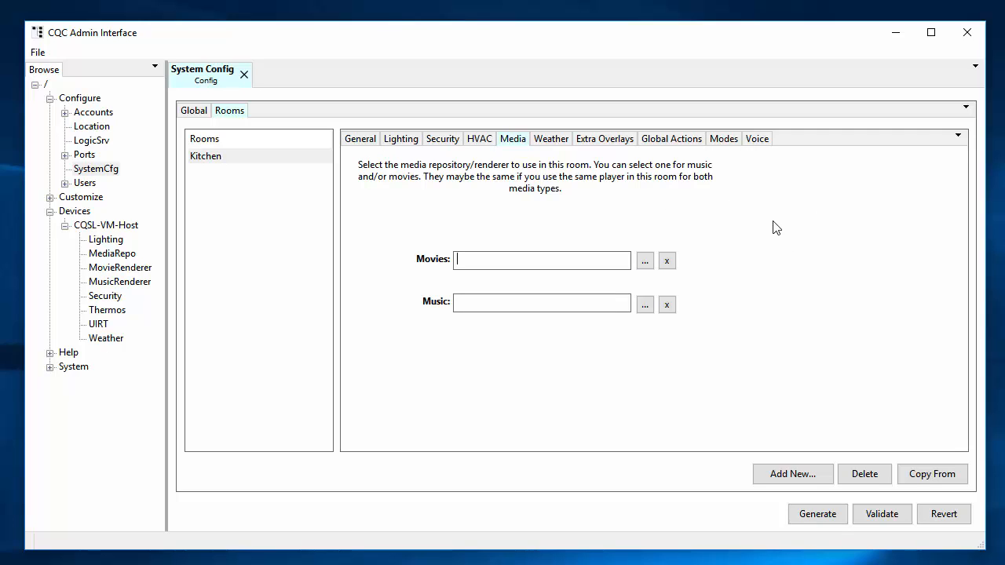
Set Kitchen's movie source to Movies and music source to Music, then view its weather source.
click(645, 260)
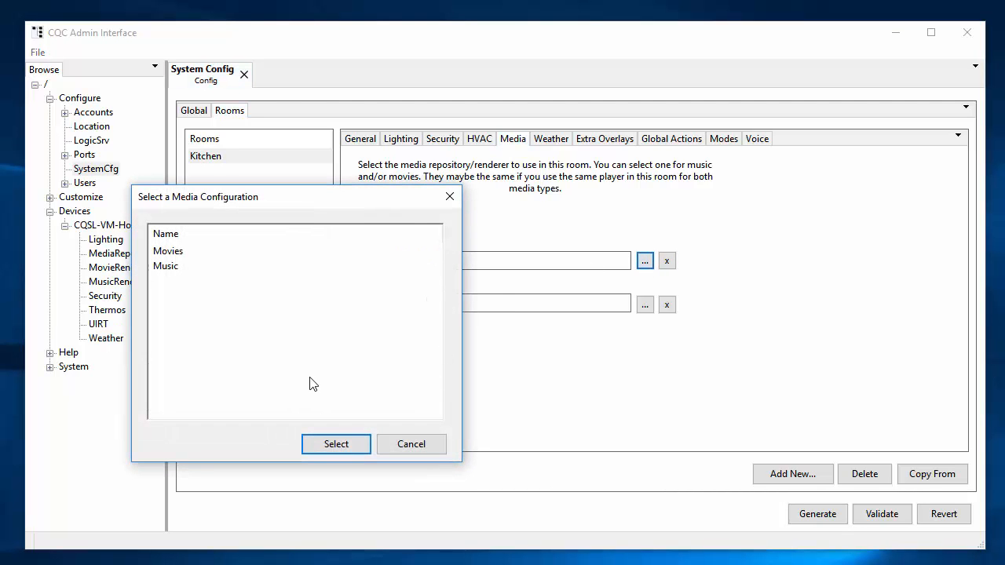
drag(314, 203, 370, 183)
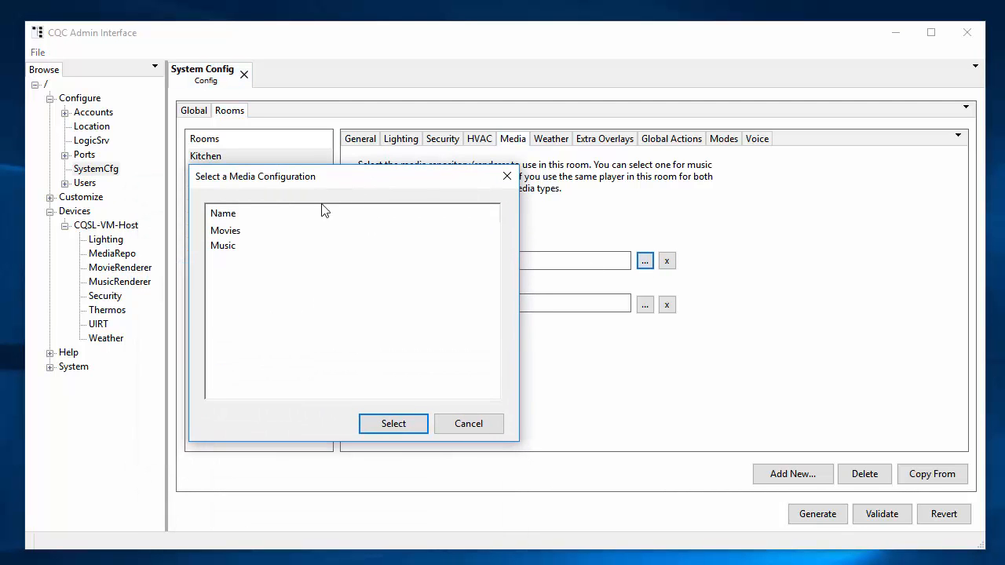
click(248, 232)
click(400, 424)
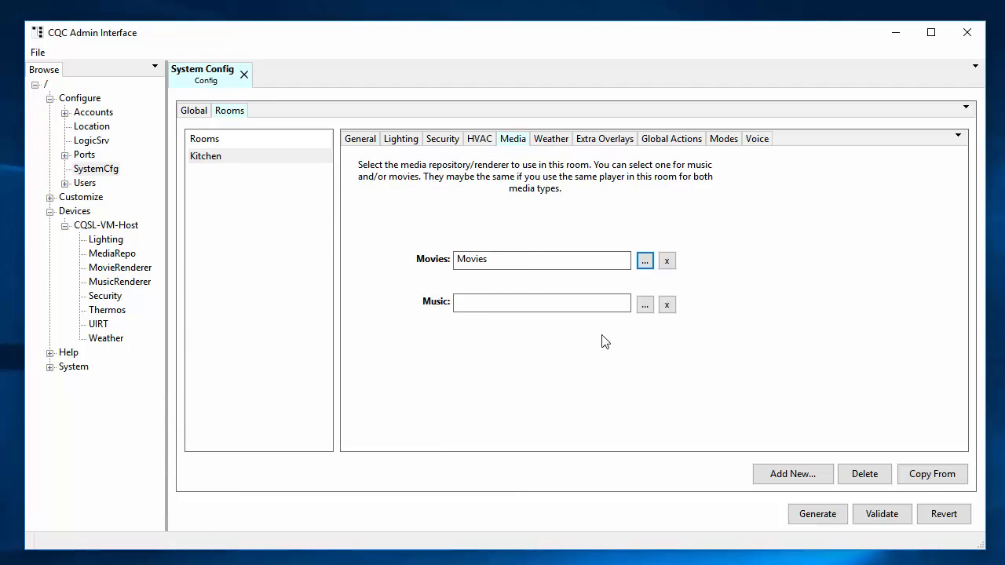
click(645, 304)
click(172, 268)
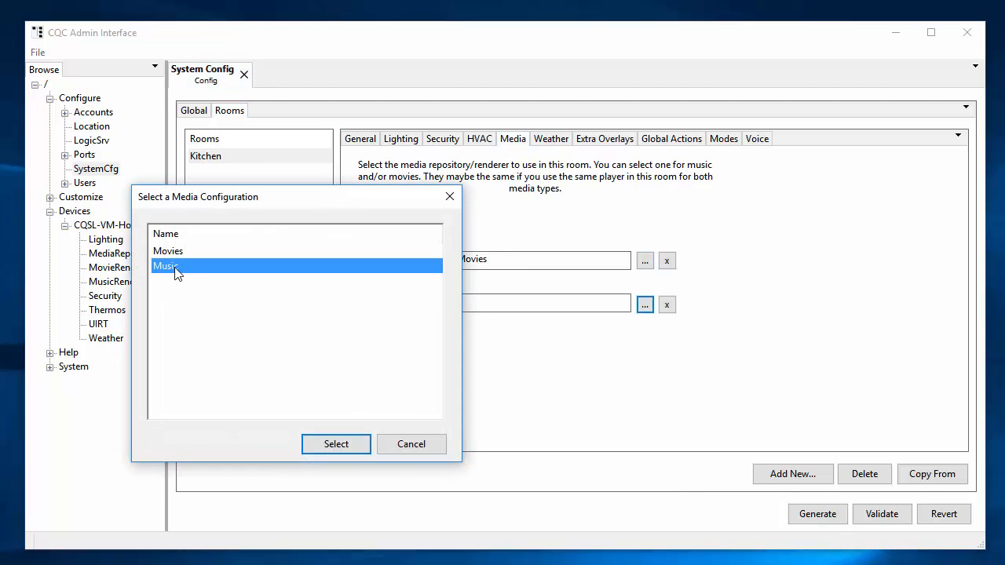
click(336, 444)
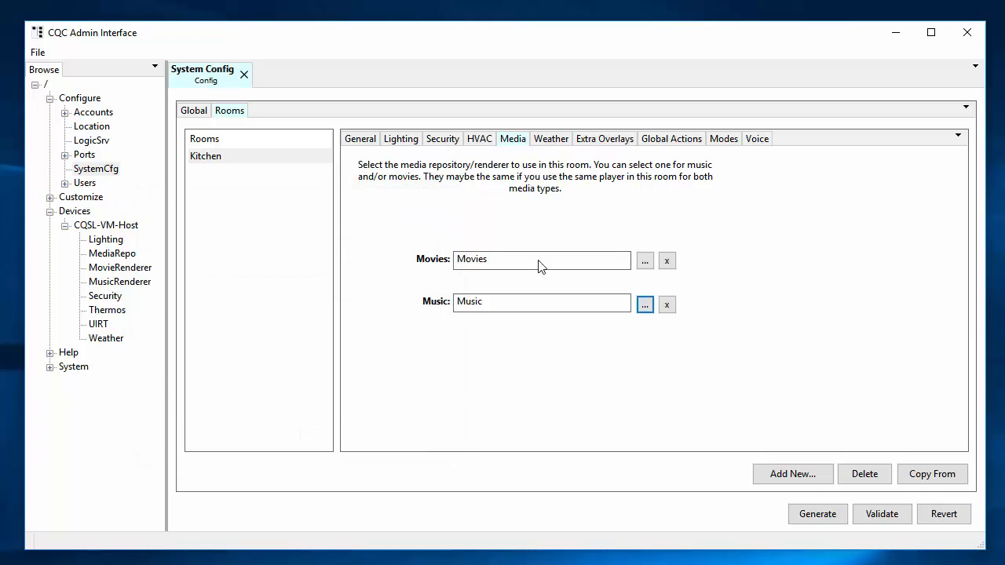
click(549, 141)
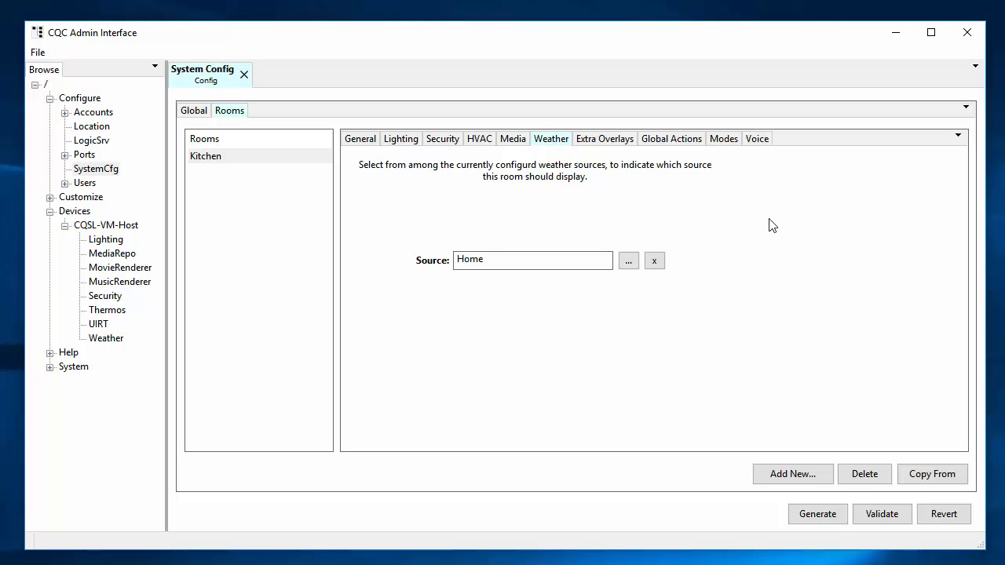
Use Copy From to begin duplicating the Kitchen room into a new room.
click(944, 475)
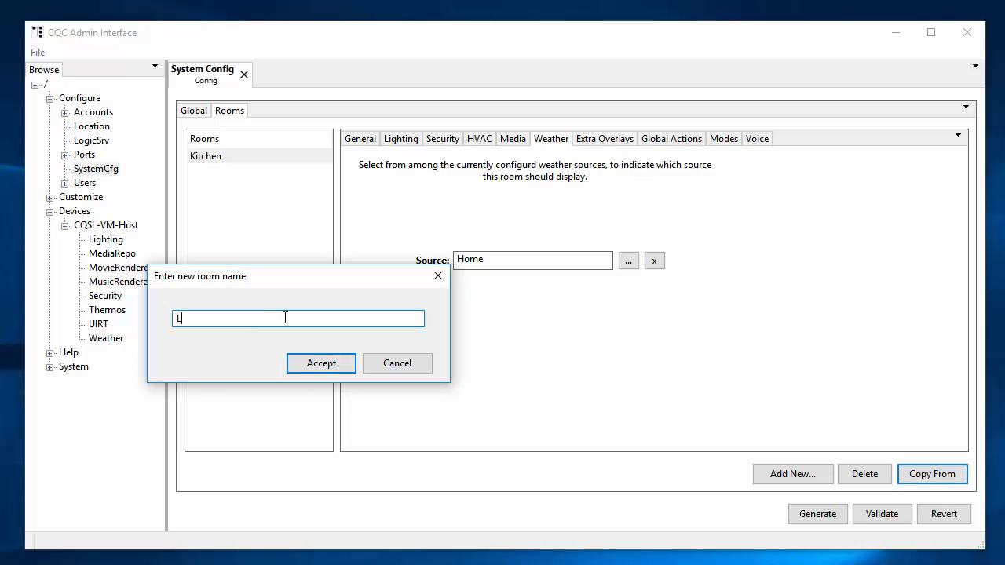
Name the copied room 'Living Room' and set L.Room TV as its default light.
text(Living Room)
key(Return)
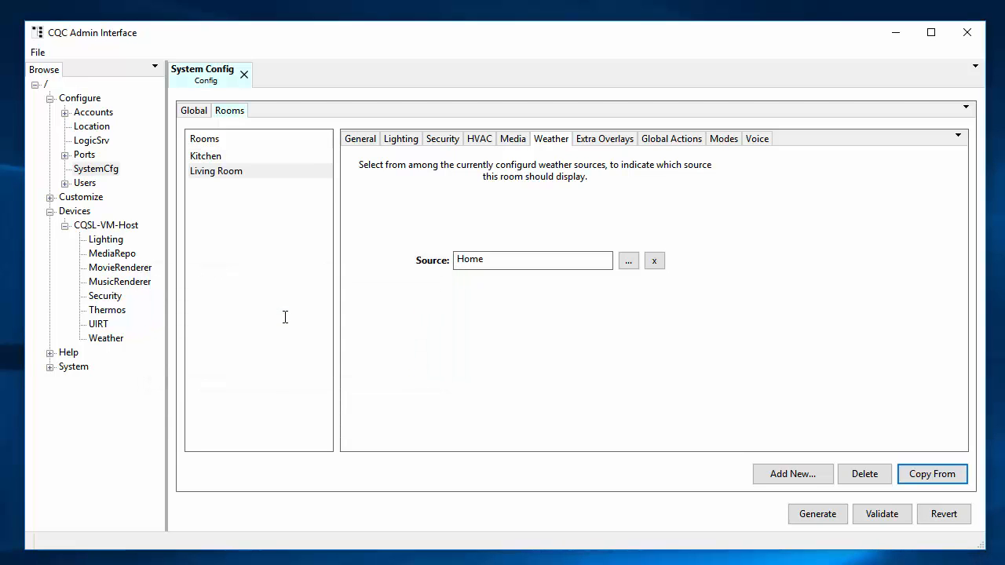
click(408, 146)
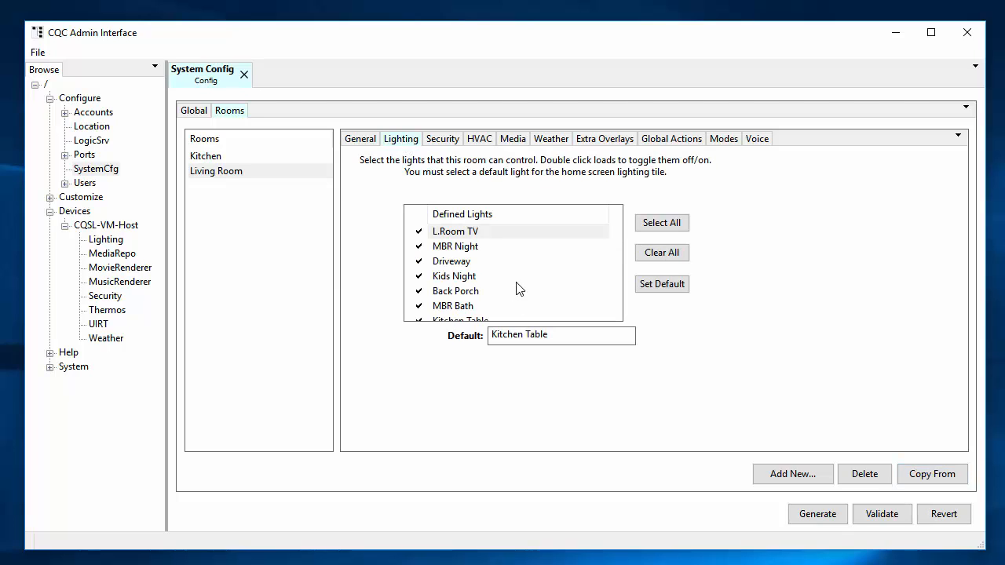
click(495, 233)
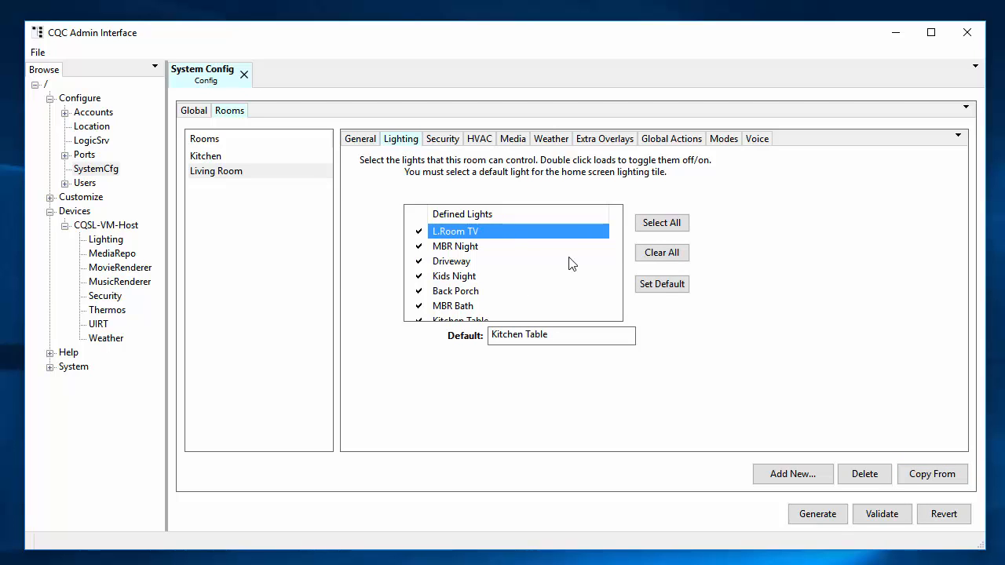
click(661, 284)
click(441, 140)
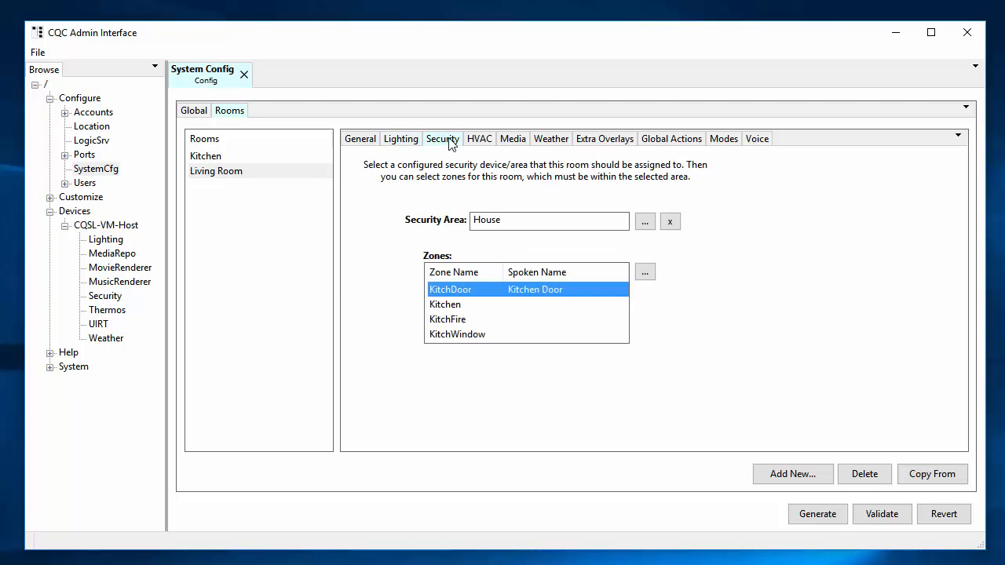
Replace the Living Room's kitchen zones with LivingRoom, LRPatio and LRSliding.
click(644, 272)
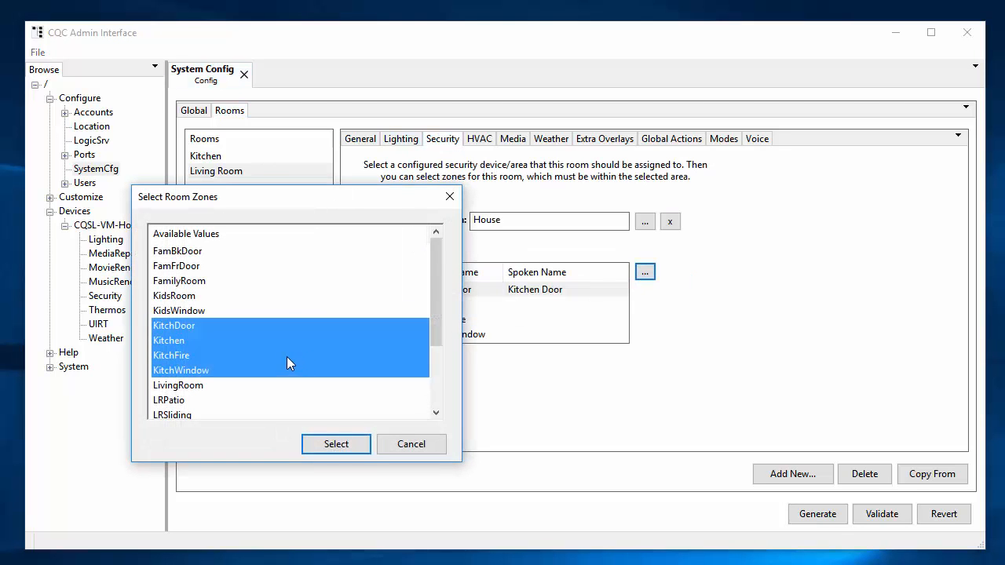
scroll(275, 354, down, 2)
click(202, 295)
shift+click(189, 325)
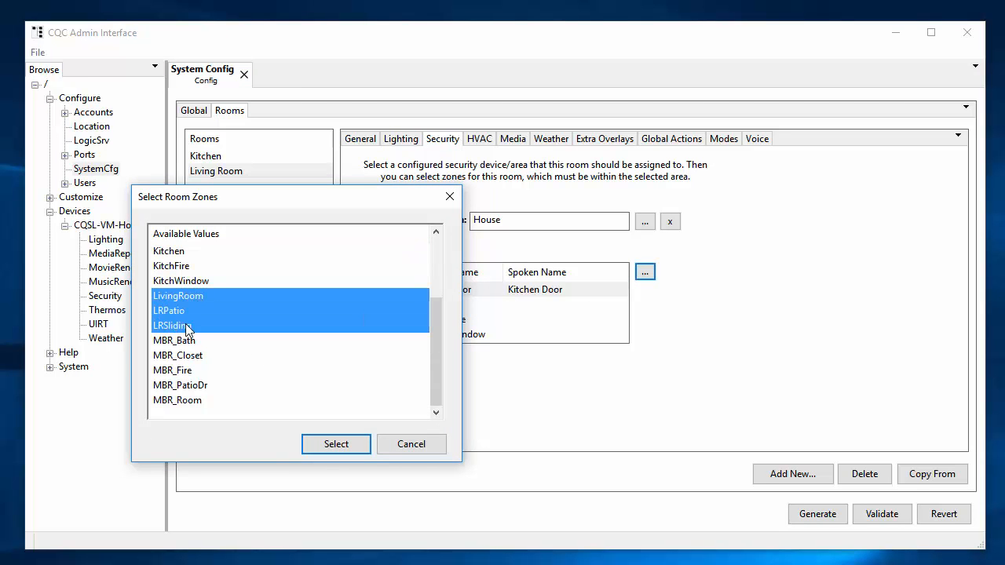
click(349, 446)
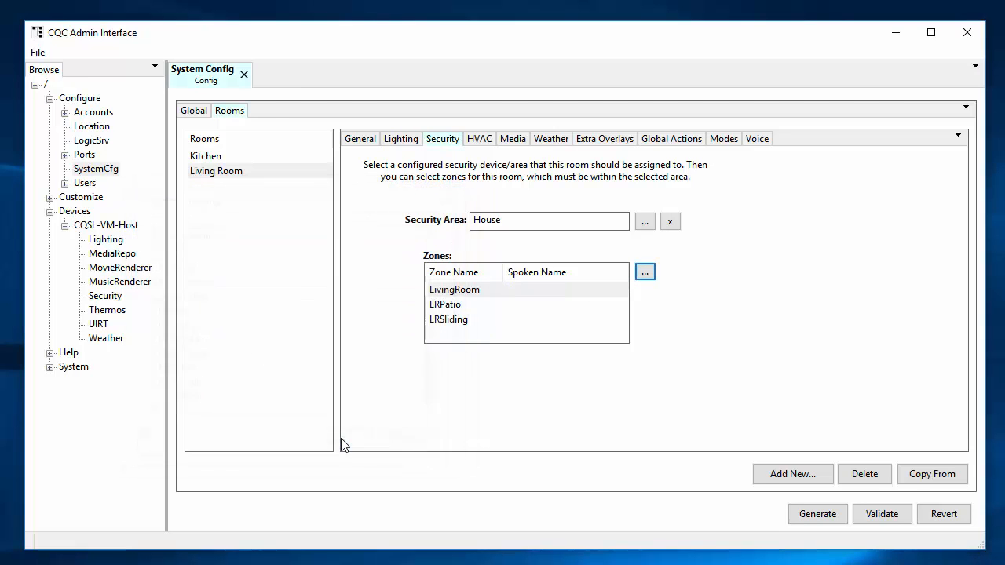
click(480, 143)
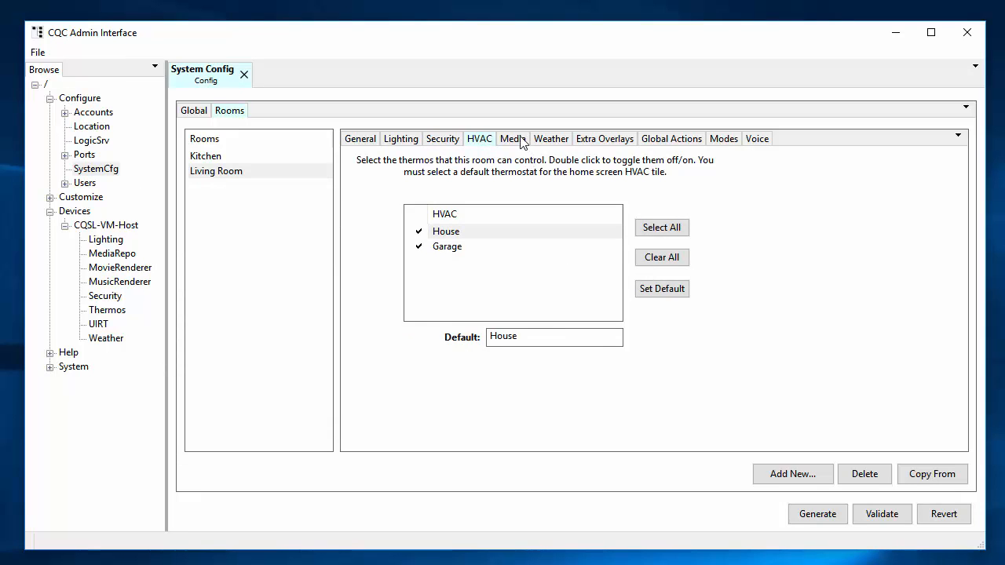
Check the Living Room's Media and Weather settings, ending on its General settings.
click(514, 141)
click(549, 141)
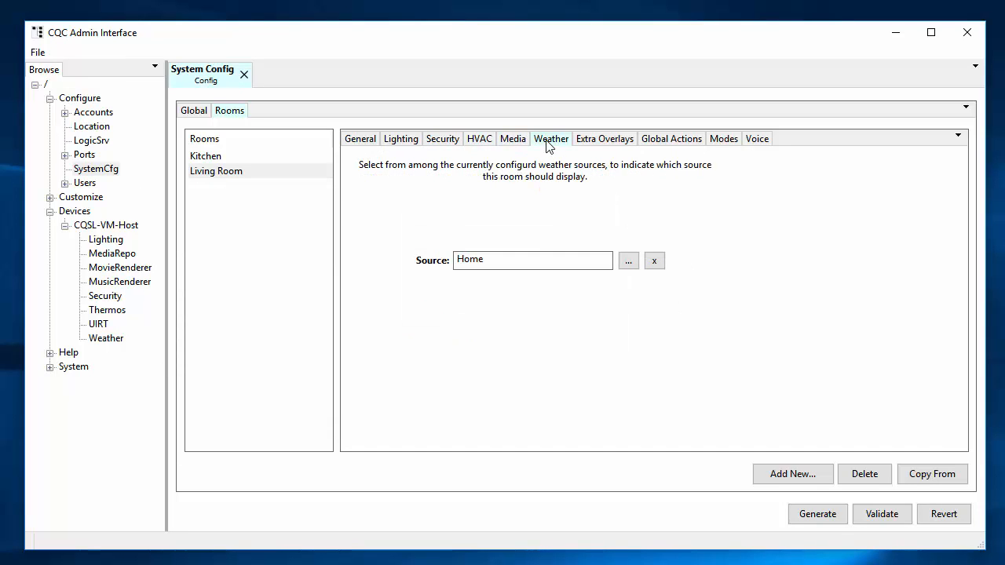
click(364, 146)
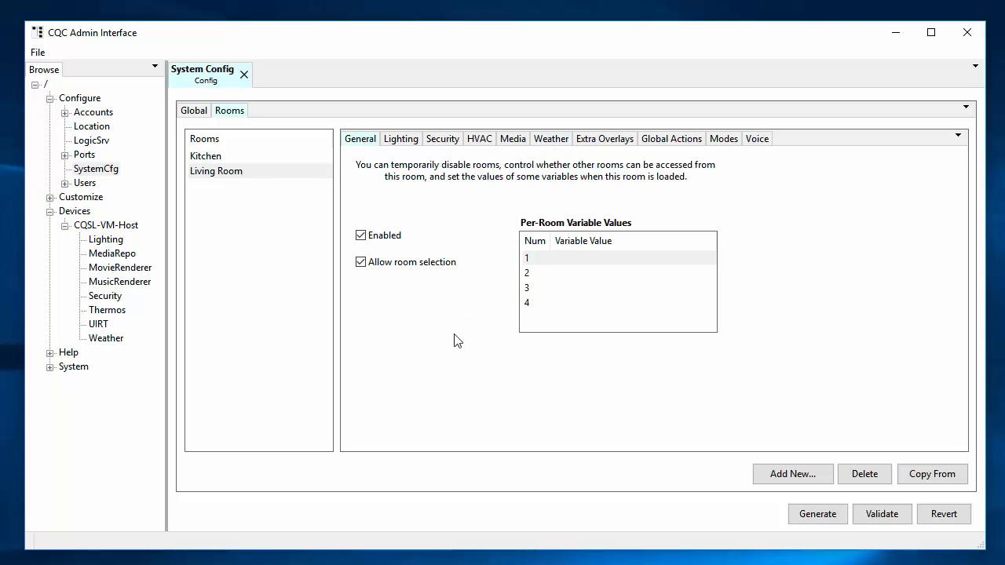